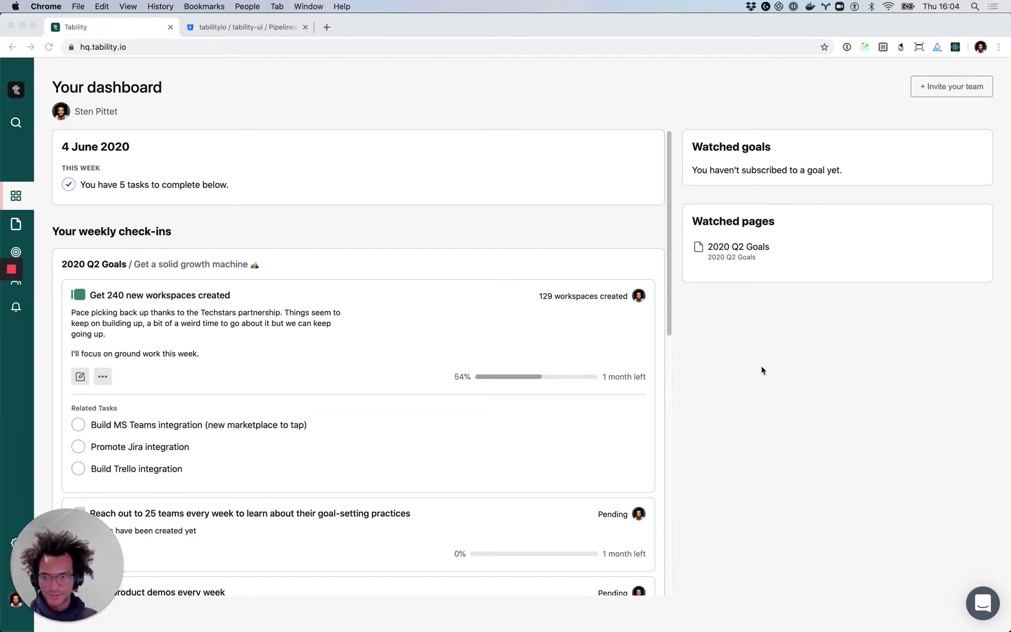
- Preview the 'Get 240 new workspaces created' goal in iPhone 6/7/8 device mode
left_click(532, 82)
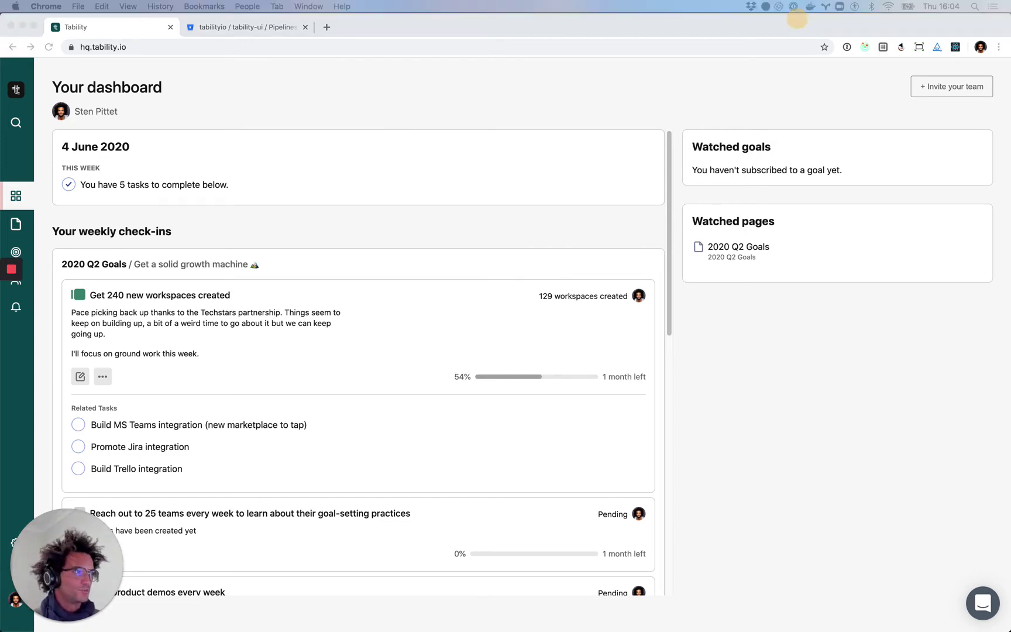
key("super+shift+m")
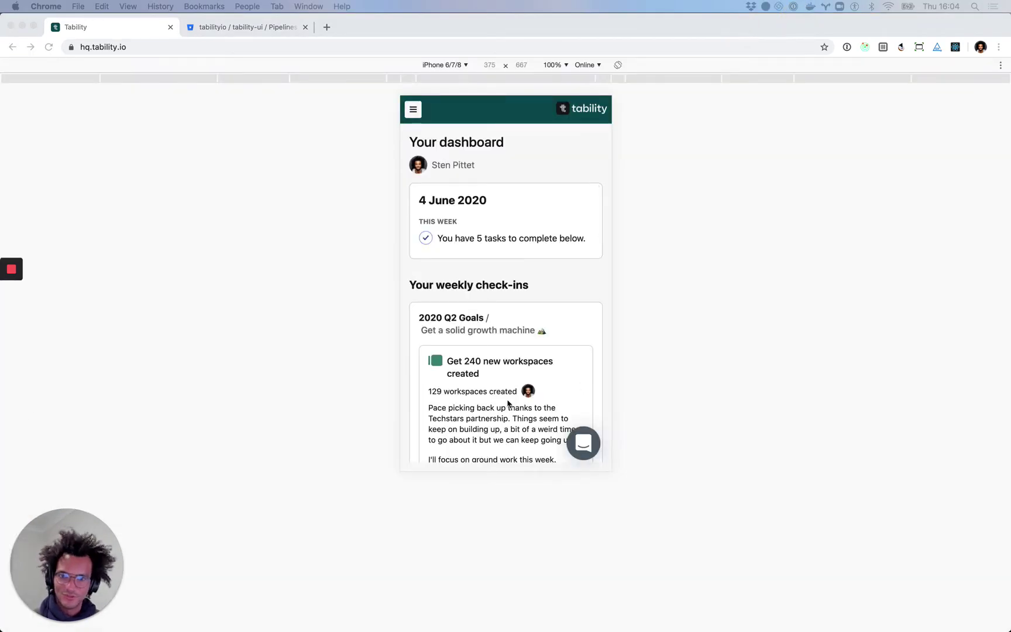
mouse_move(514, 283)
left_mouse_down()
mouse_move(516, 252)
mouse_move(509, 316)
left_mouse_up()
left_click(469, 324)
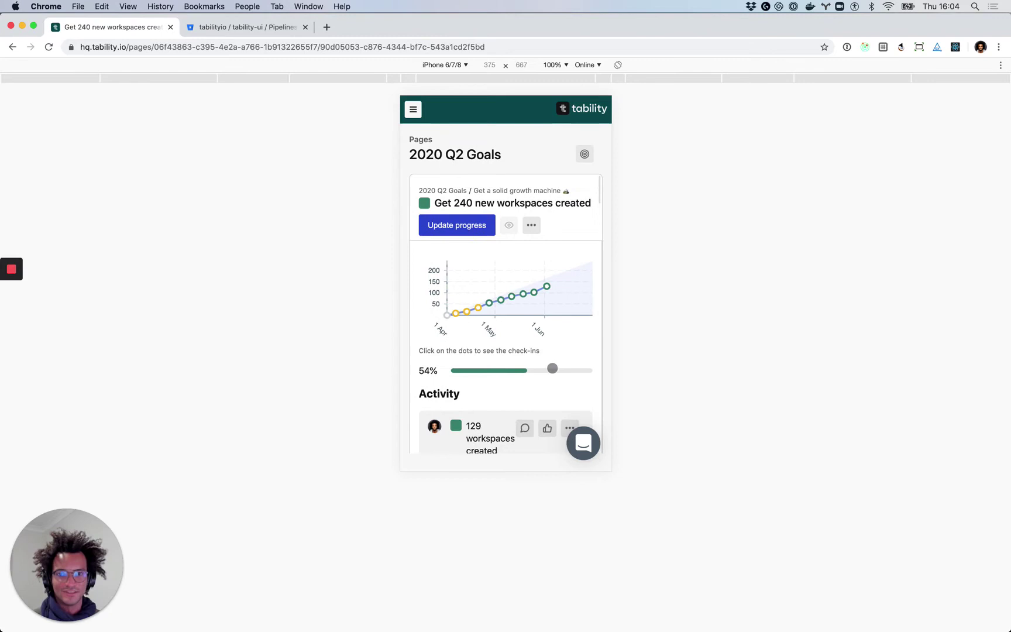
- Bring up the goal's progress update form (129, On track) and exit device mode to the desktop layout
left_click(478, 227)
left_click(545, 313)
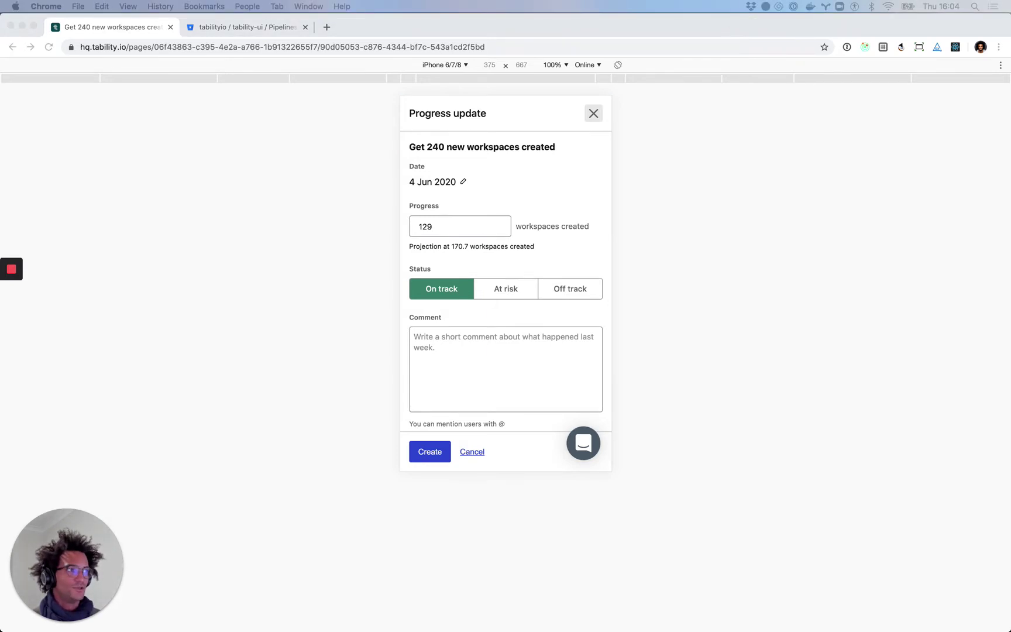
left_click(745, 34)
key("super+alt+i")
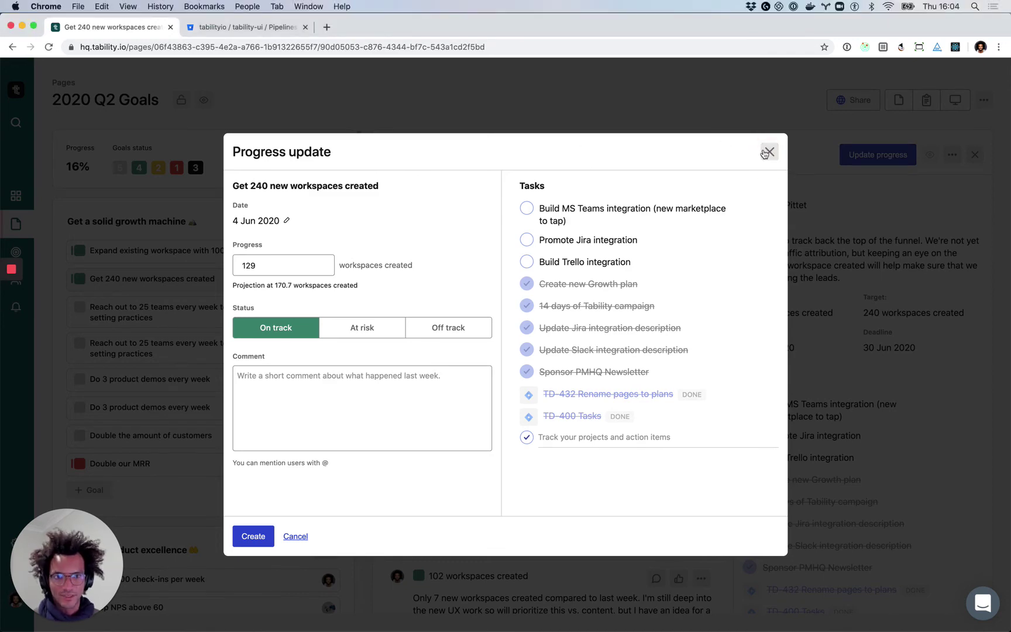
- Dismiss the Progress update dialog without adding a check-in
left_click(770, 152)
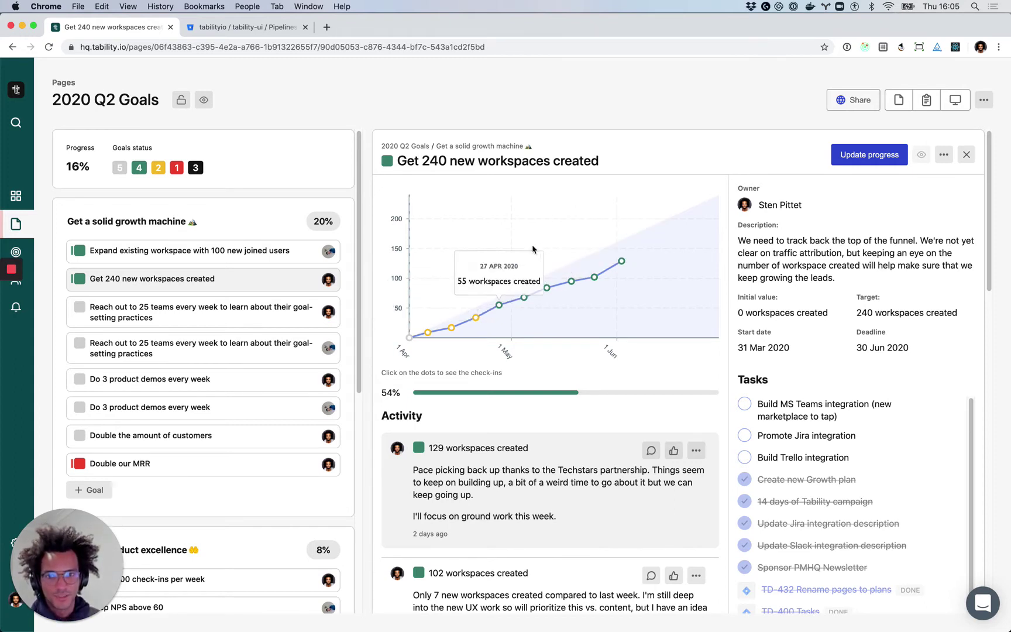
mouse_move(546, 288)
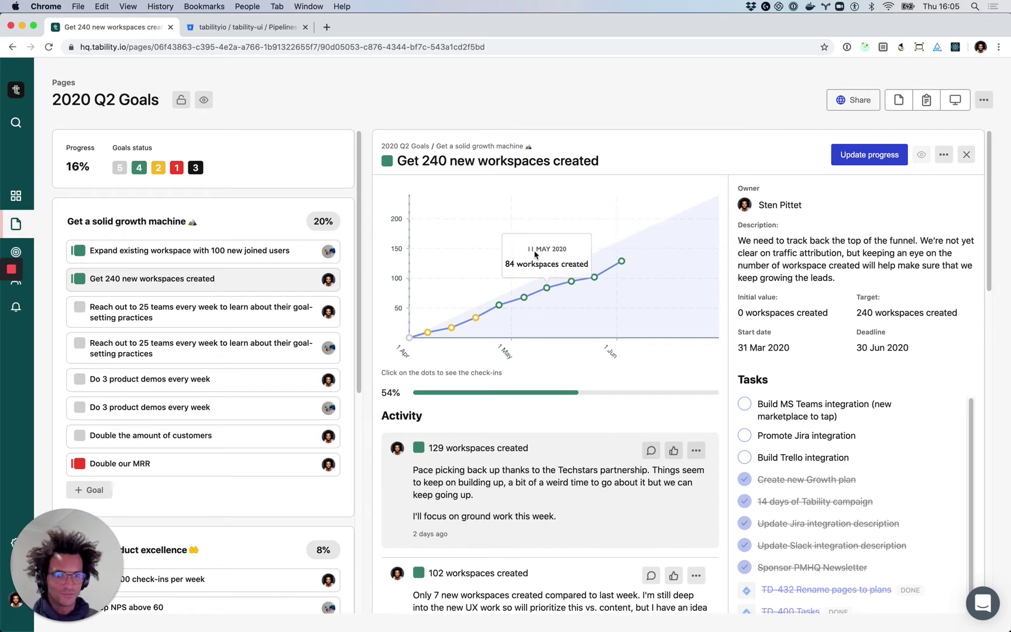
scroll(711, 205, "down", 5)
scroll(830, 276, "up", 4)
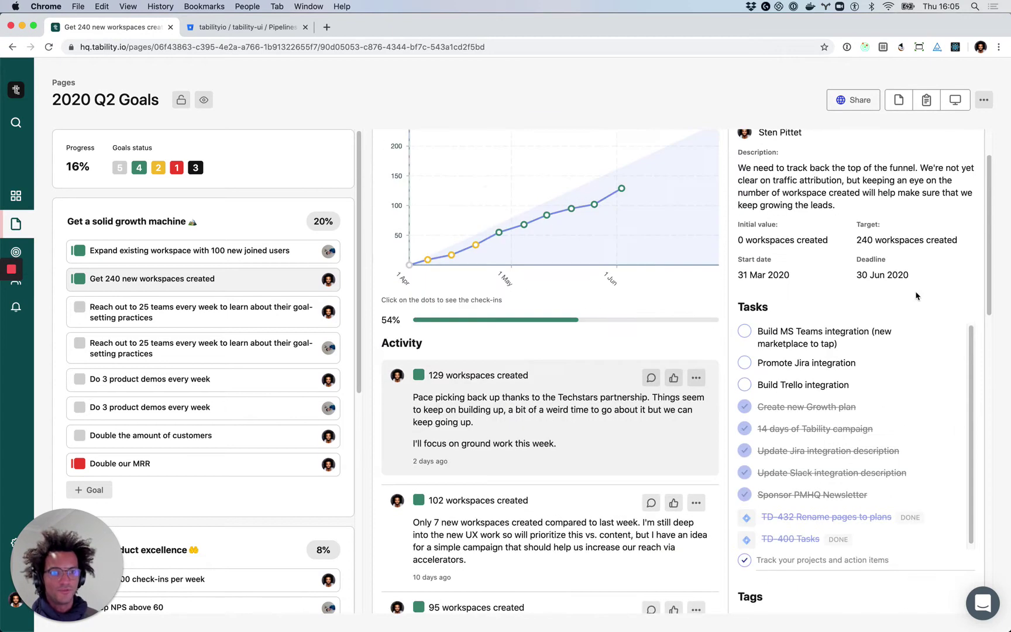
mouse_move(854, 409)
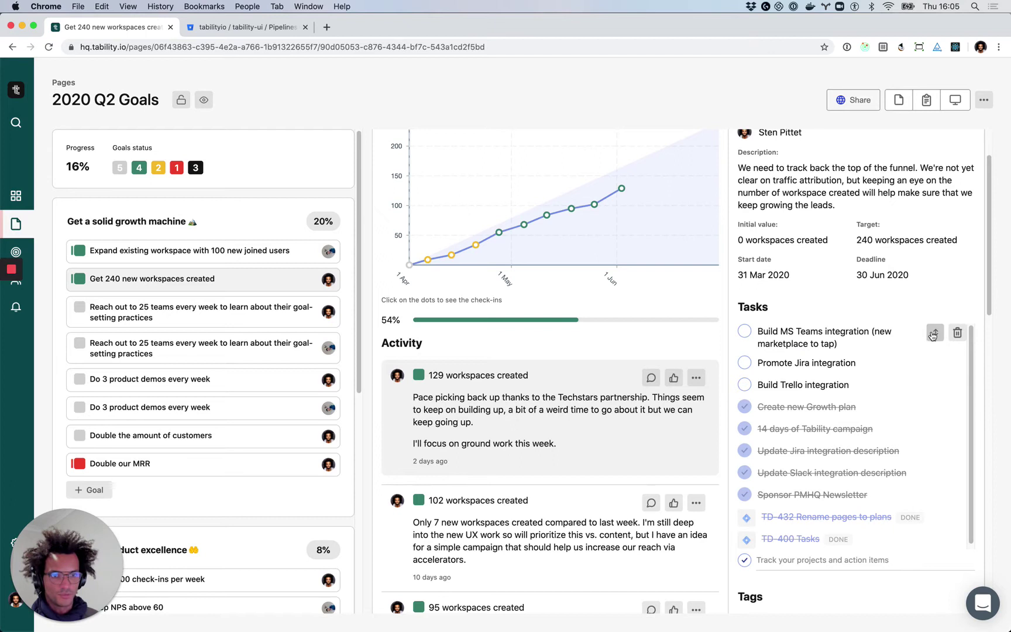
- Drag 'Build MS Teams integration' below 'Promote Jira integration' in the Tasks list
left_click_drag(934, 332, 936, 352)
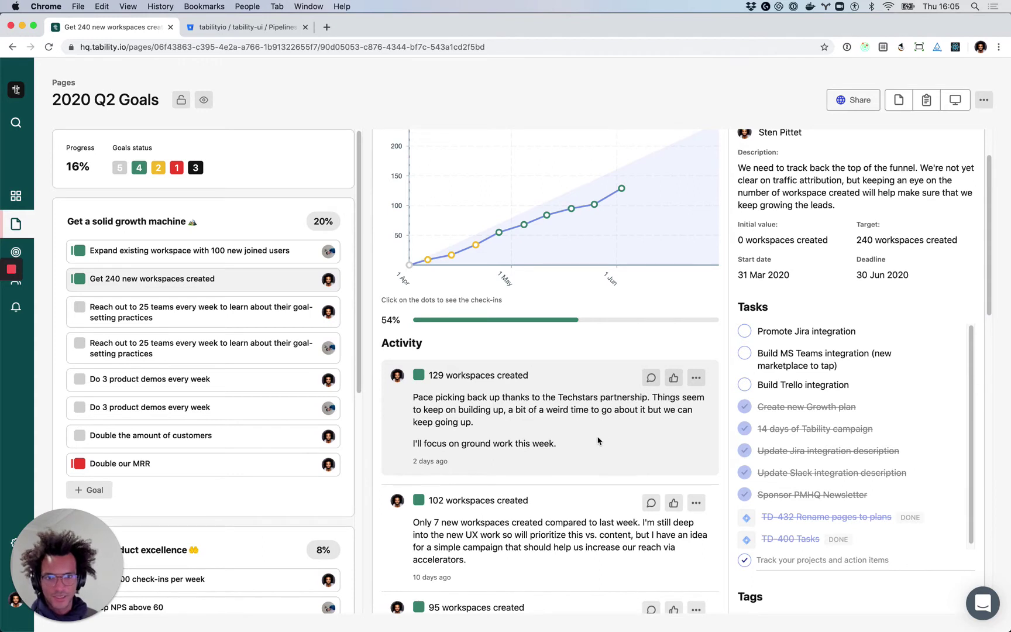
scroll(598, 441, "down", 1)
scroll(611, 339, "up", 2)
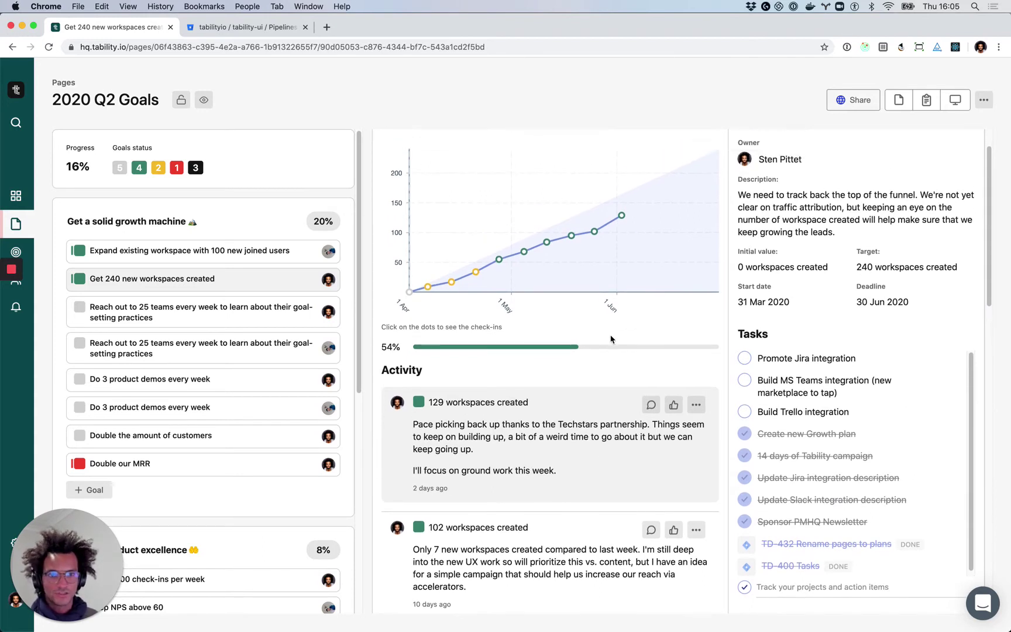
scroll(611, 342, "up", 2)
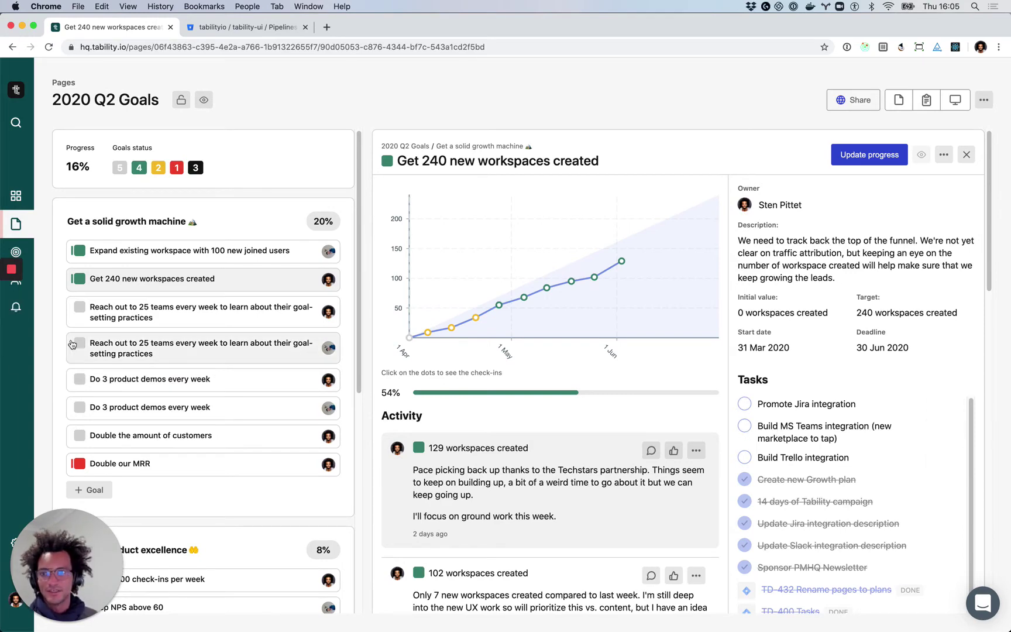
scroll(204, 408, "down", 2)
scroll(440, 369, "down", 5)
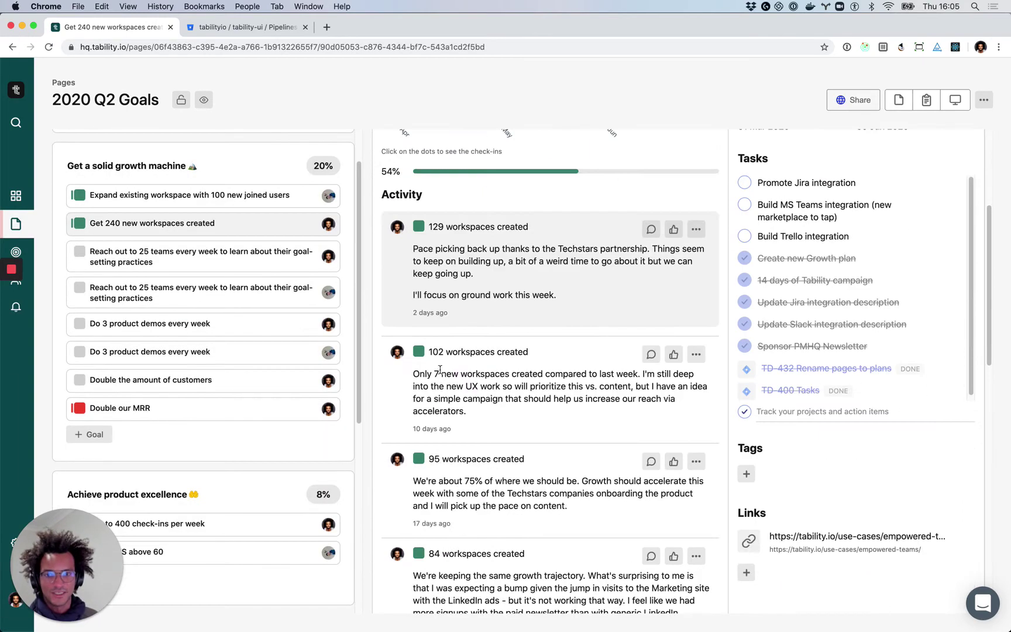
scroll(465, 283, "down", 2)
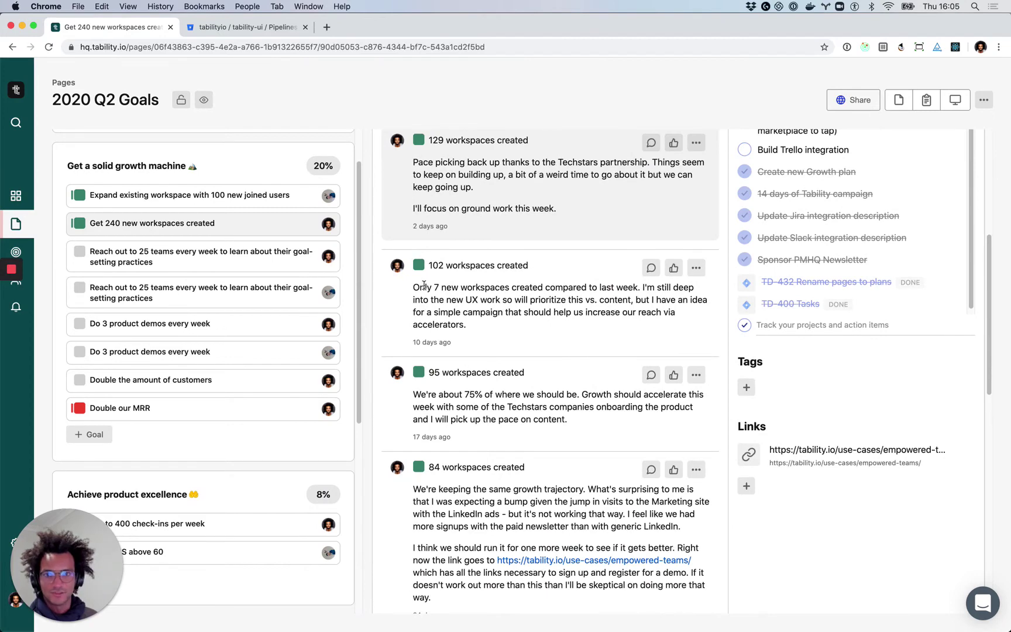
scroll(490, 261, "up", 1)
scroll(621, 265, "up", 6)
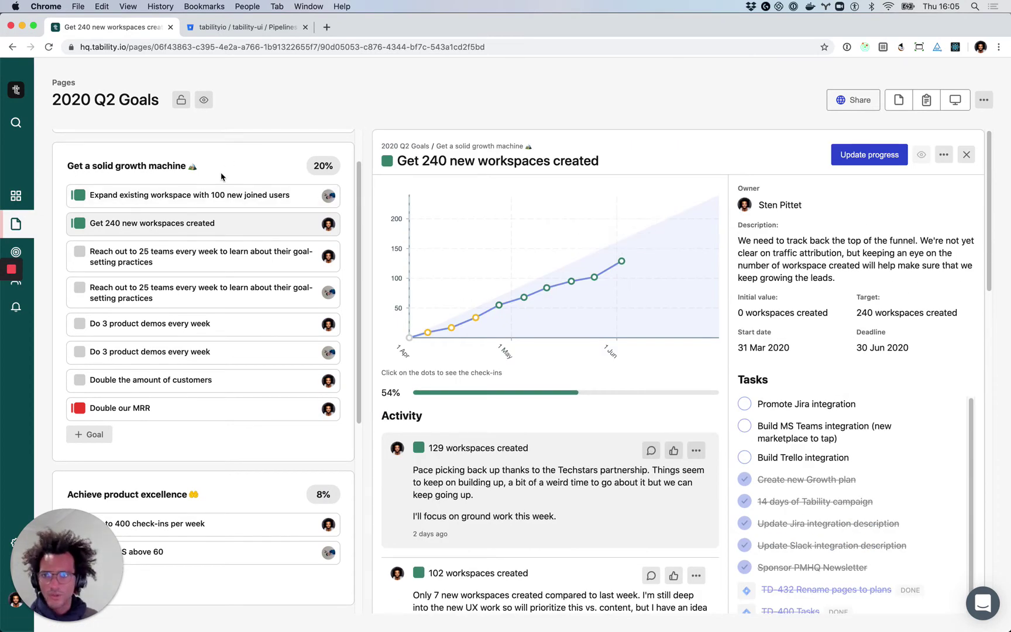
scroll(221, 170, "up", 2)
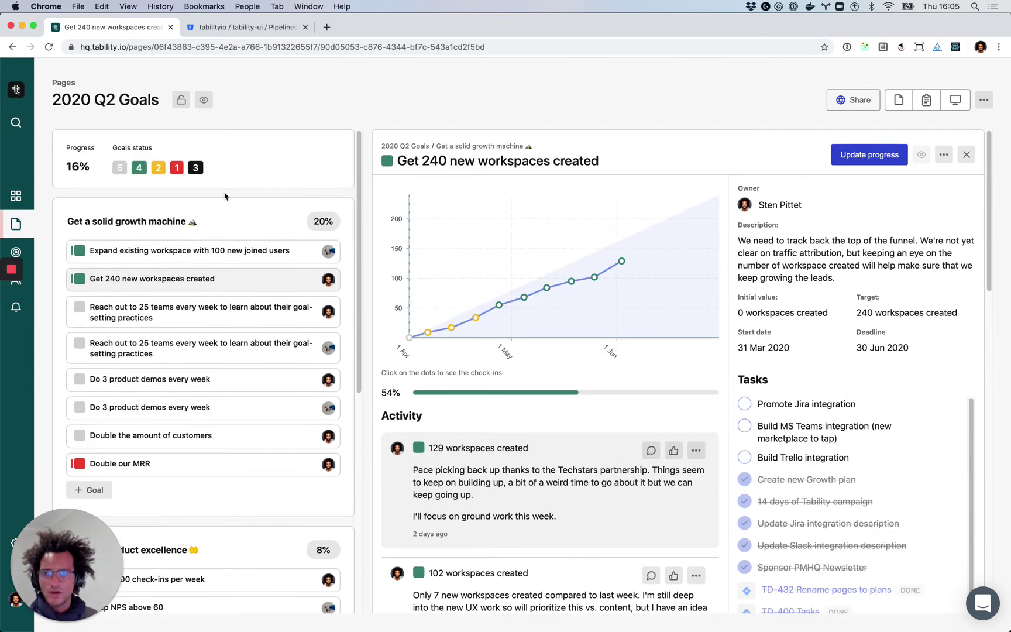
- View the 28 Apr 2020 check-in on the 'Expand existing workspace with 100 new joined users' chart
left_click(248, 258)
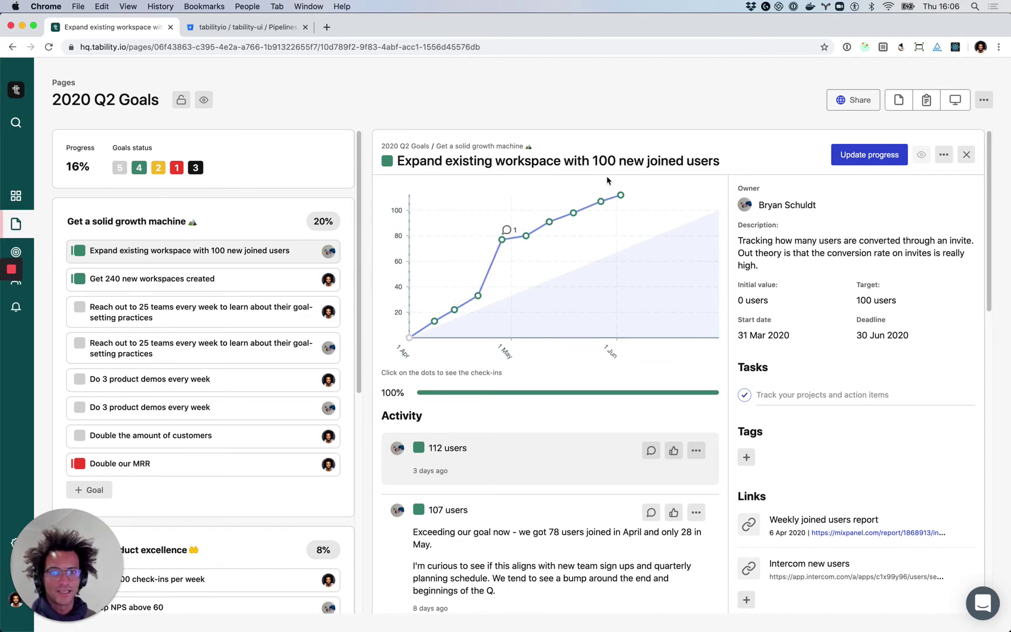
left_click(502, 241)
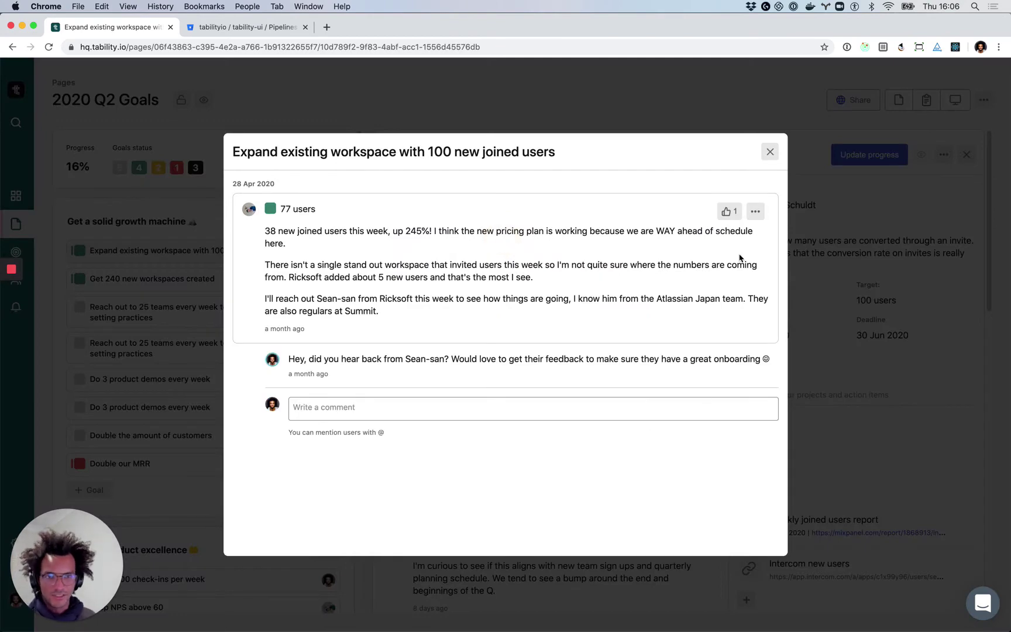
left_click(770, 155)
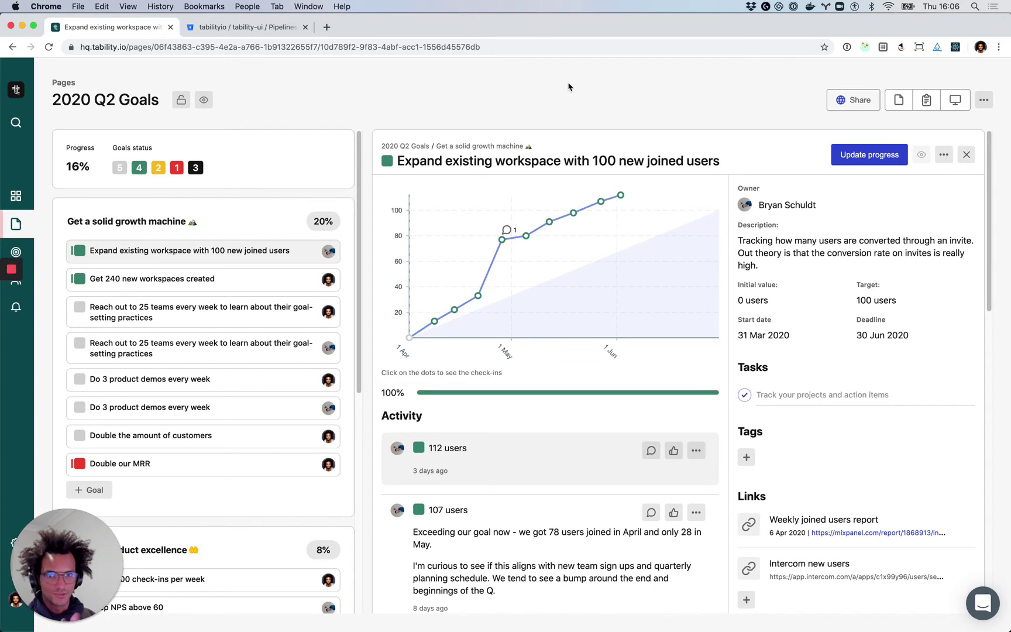
right_click(568, 86)
left_click(510, 103)
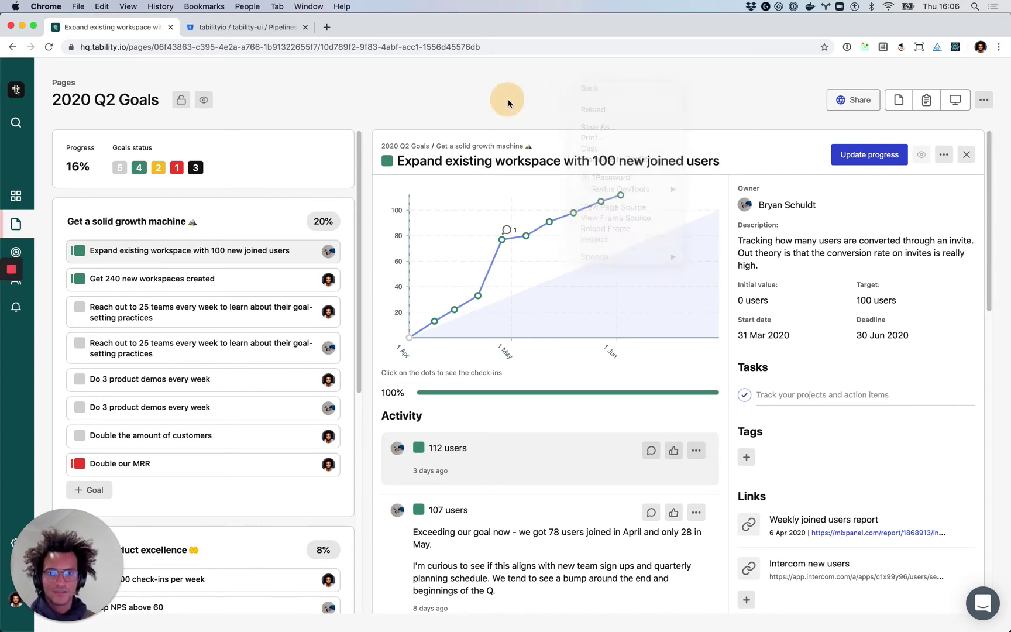
scroll(656, 307, "down", 1)
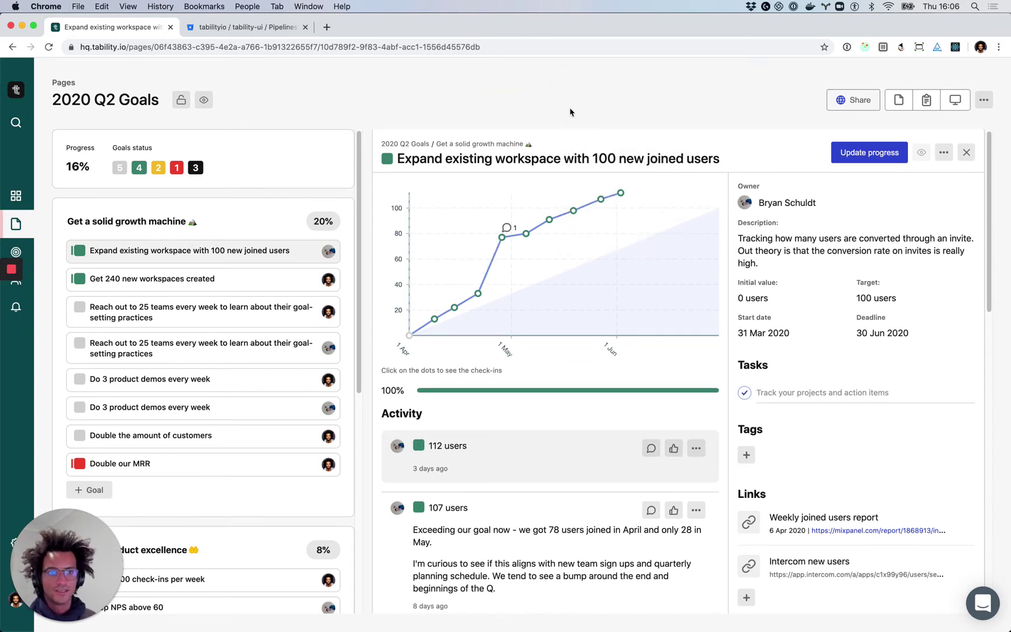
scroll(579, 269, "up", 1)
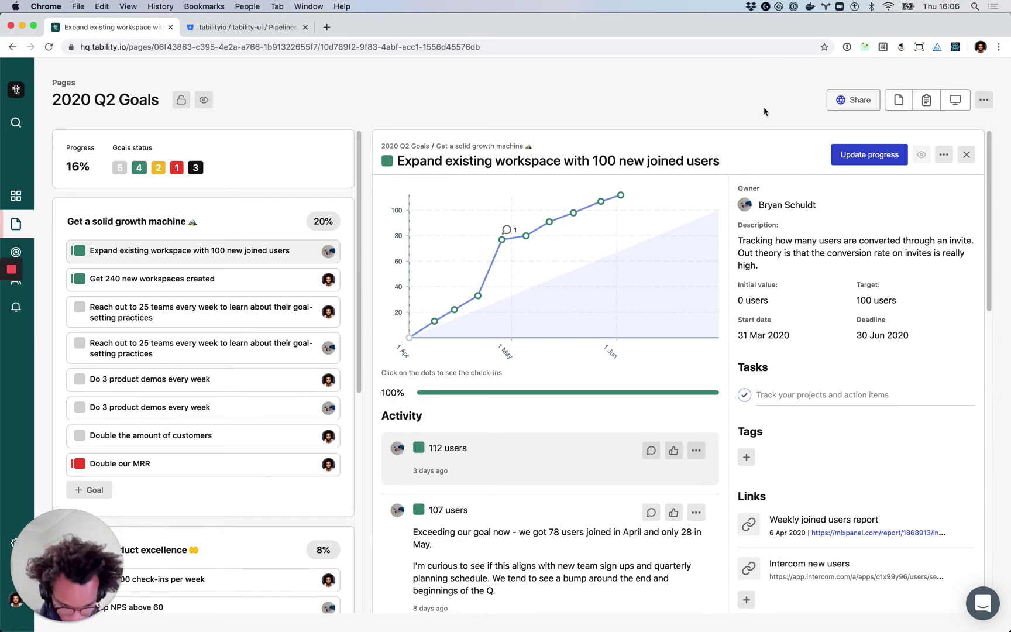
- Switch the 2020 Q2 Goals page from overview to Report view
left_click(899, 109)
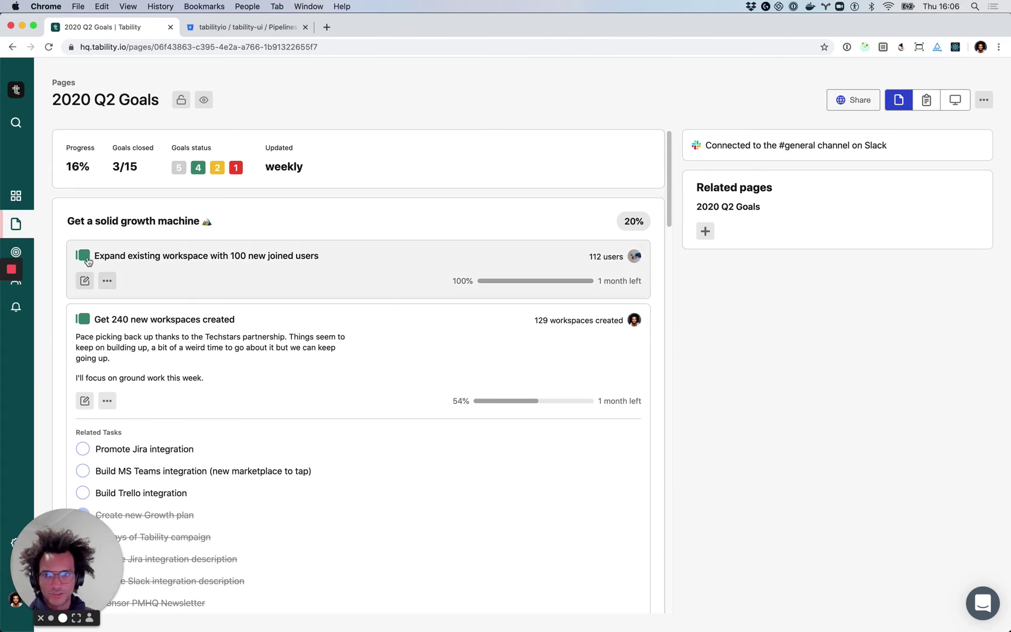
left_click(927, 101)
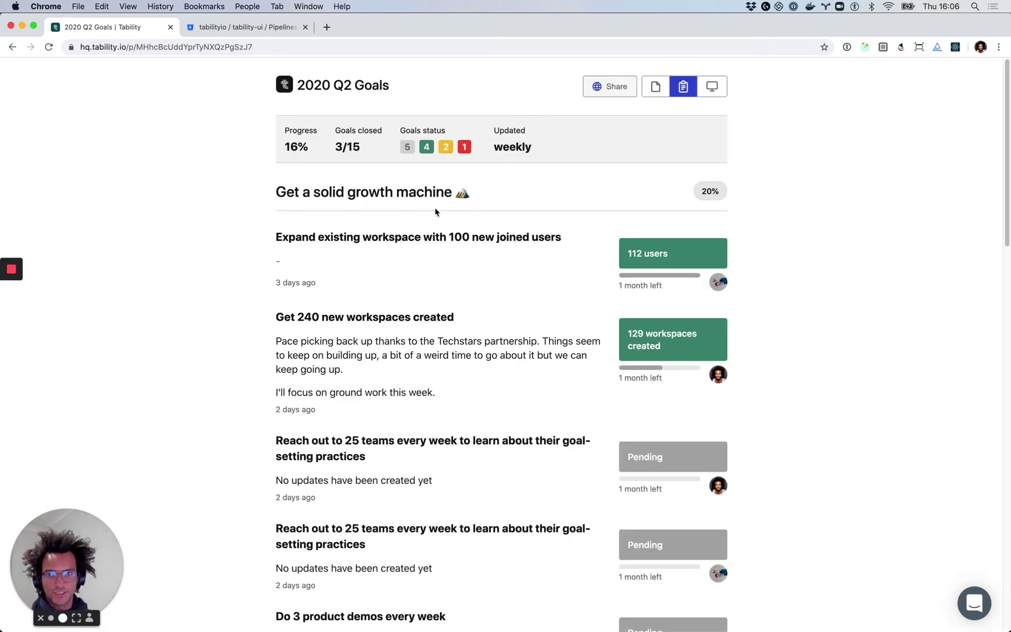
scroll(457, 364, "down", 3)
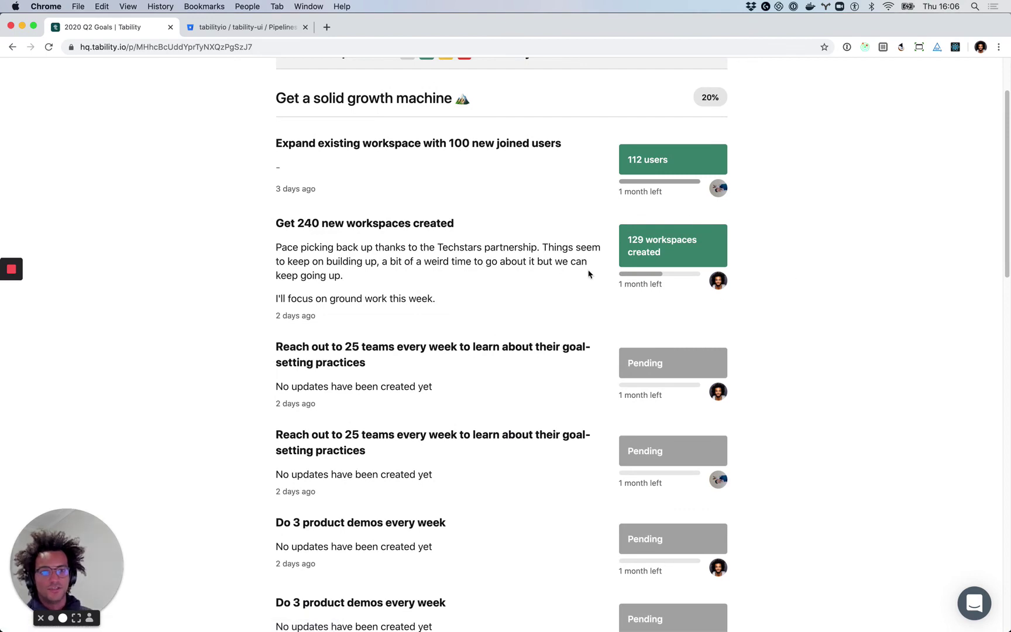
scroll(729, 367, "up", 3)
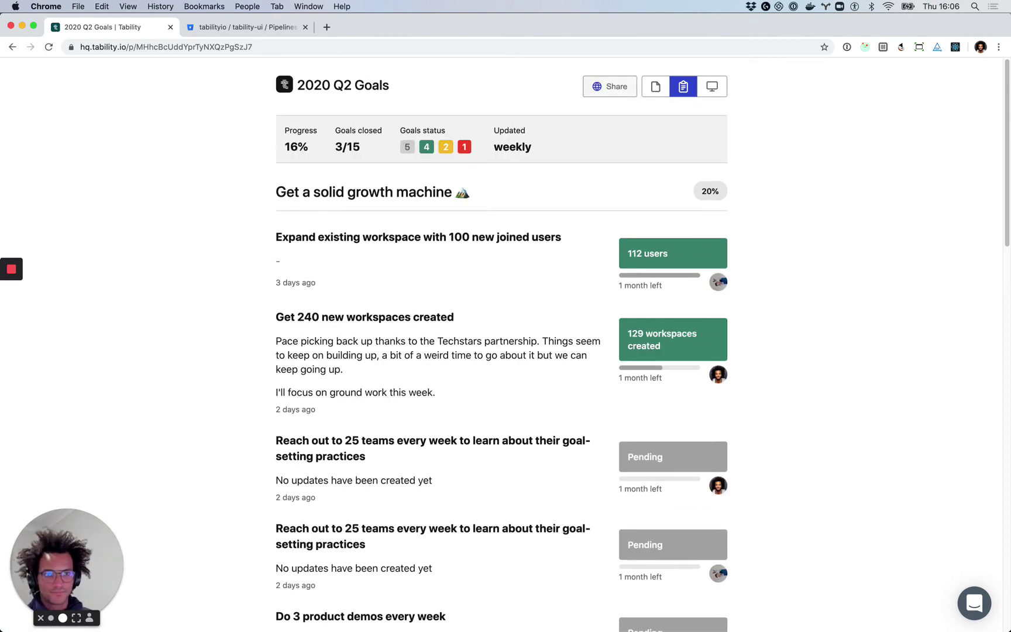
- Turn on TV mode to show 2020 Q2 Goals as dark dashboard cards
left_click(711, 87)
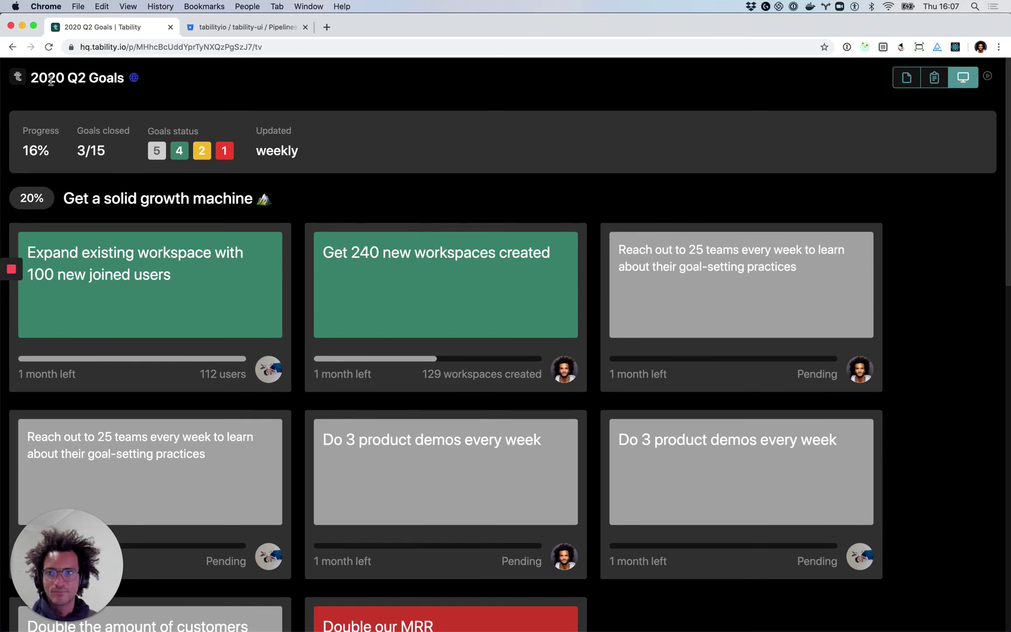
- Exit TV mode back to the standard 2020 Q2 Goals page layout
left_click(905, 76)
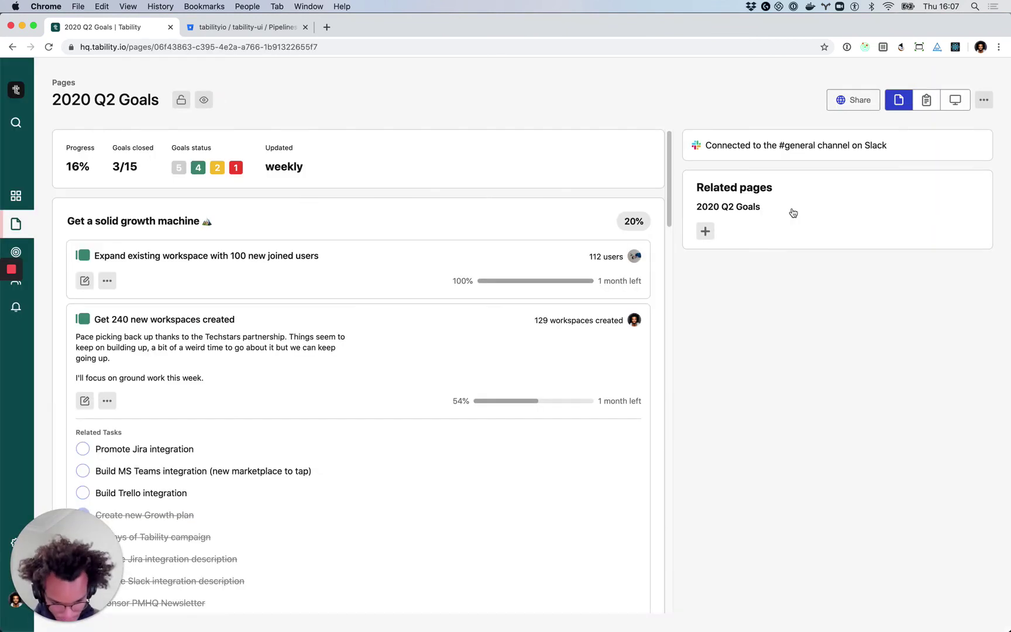